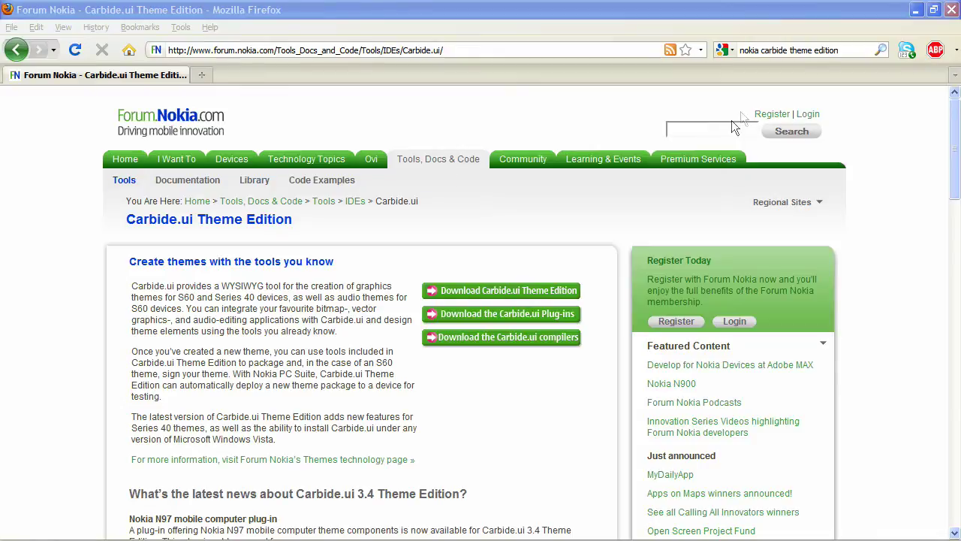
# Step: Start Forum Nokia registration and enter the first name and username in the sign-up form
pyautogui.click(771, 117)
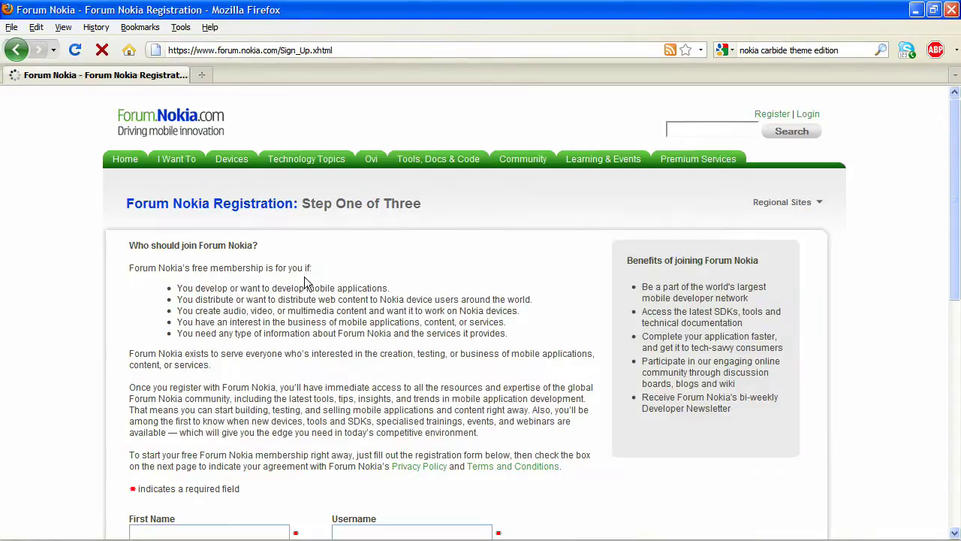
pyautogui.scroll(-10, 305, 281)
pyautogui.click(277, 133)
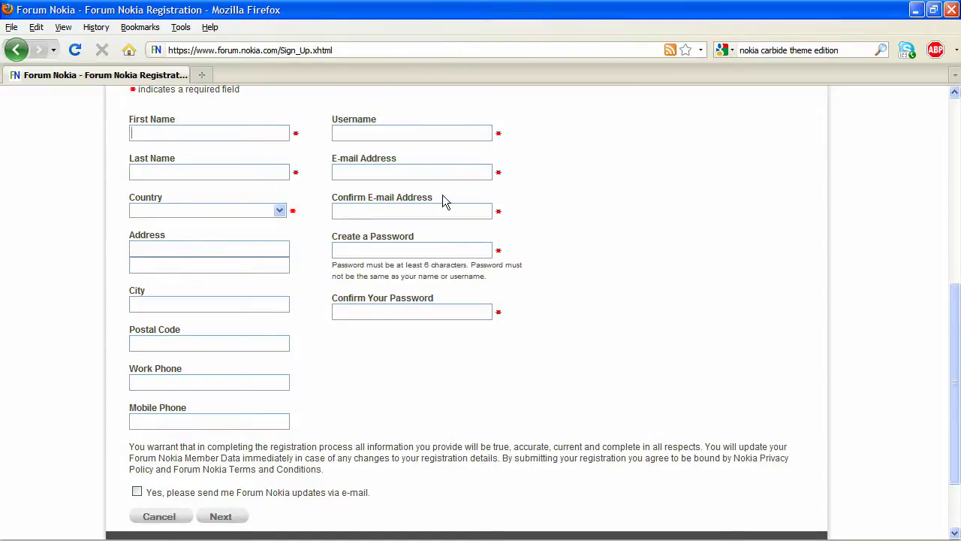
pyautogui.write('Tehk')
pyautogui.click(422, 139)
pyautogui.write('tehk')
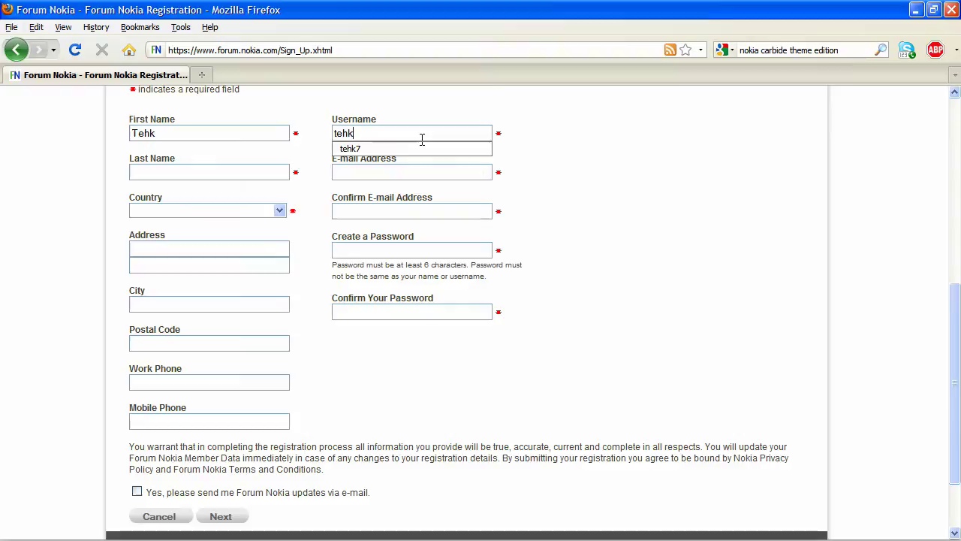
pyautogui.write('seven')
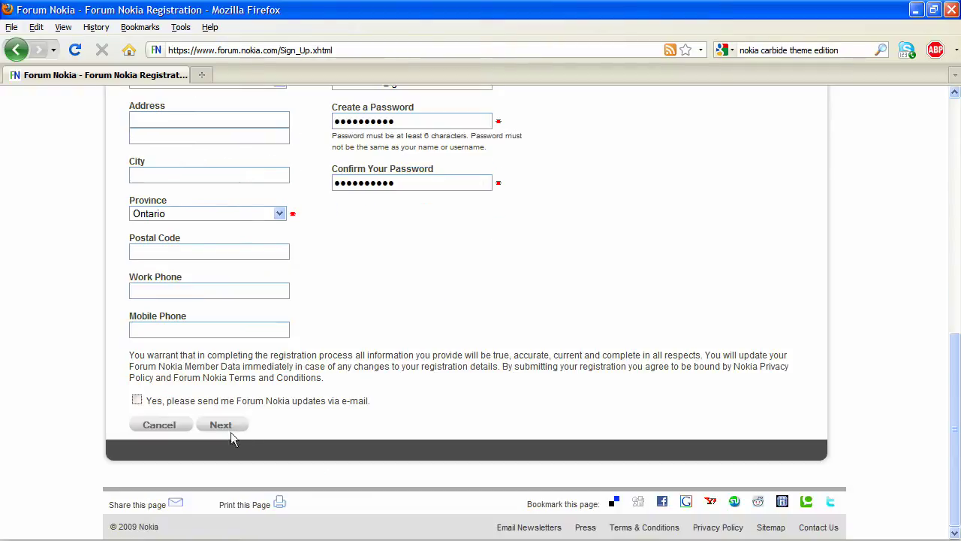
# Step: Submit the account details, let Firefox save the password, and accept the terms
pyautogui.click(228, 428)
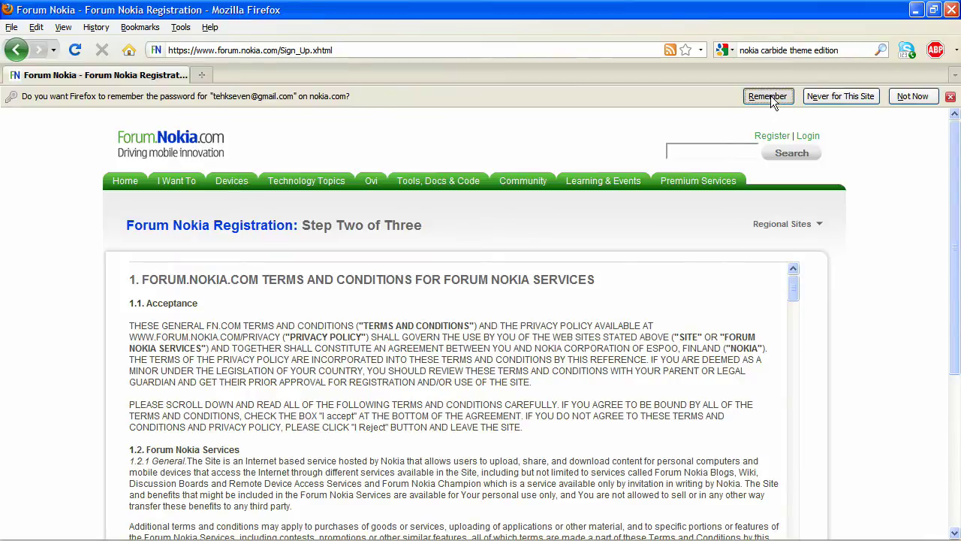
pyautogui.click(770, 97)
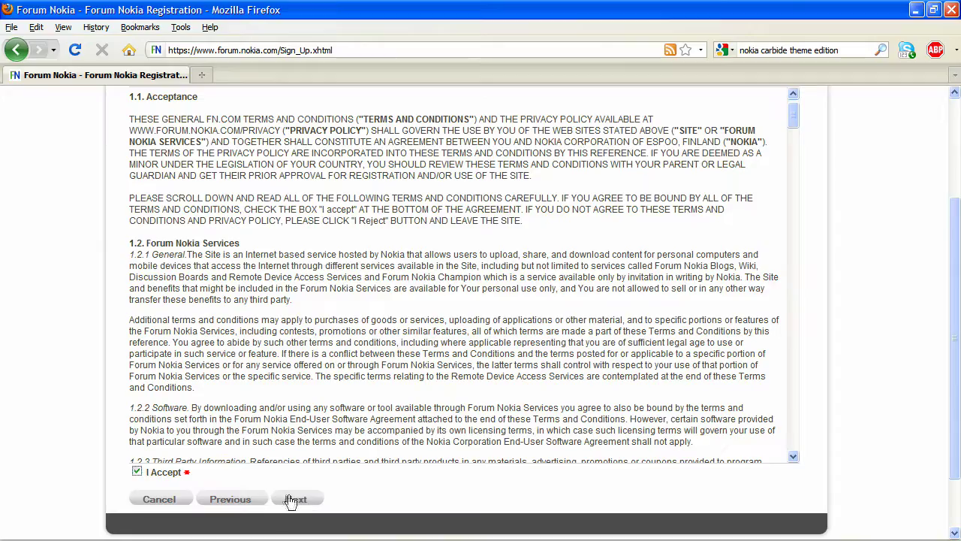
pyautogui.click(294, 499)
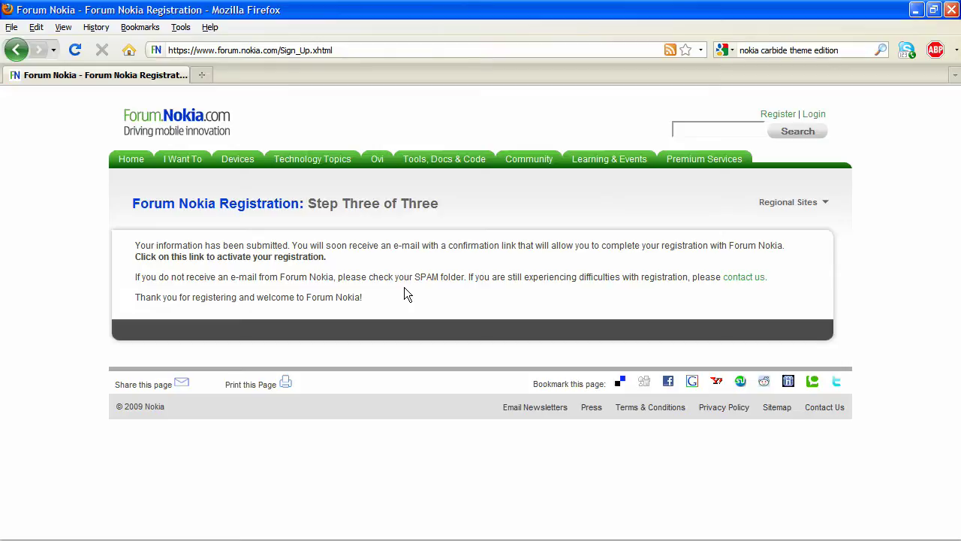
# Step: Log in to Forum Nokia with the new username and let Firefox remember the password
pyautogui.click(813, 114)
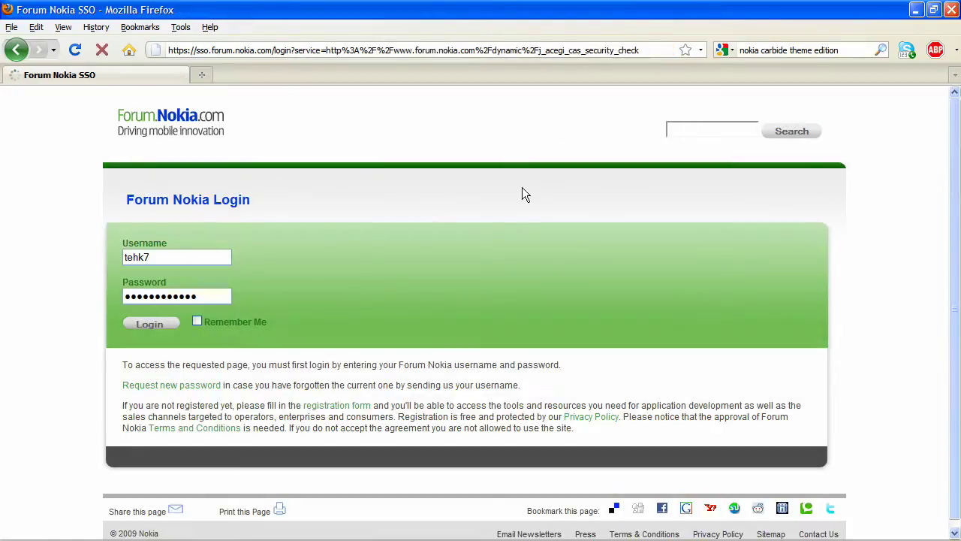
pyautogui.doubleClick(203, 256)
pyautogui.write('t')
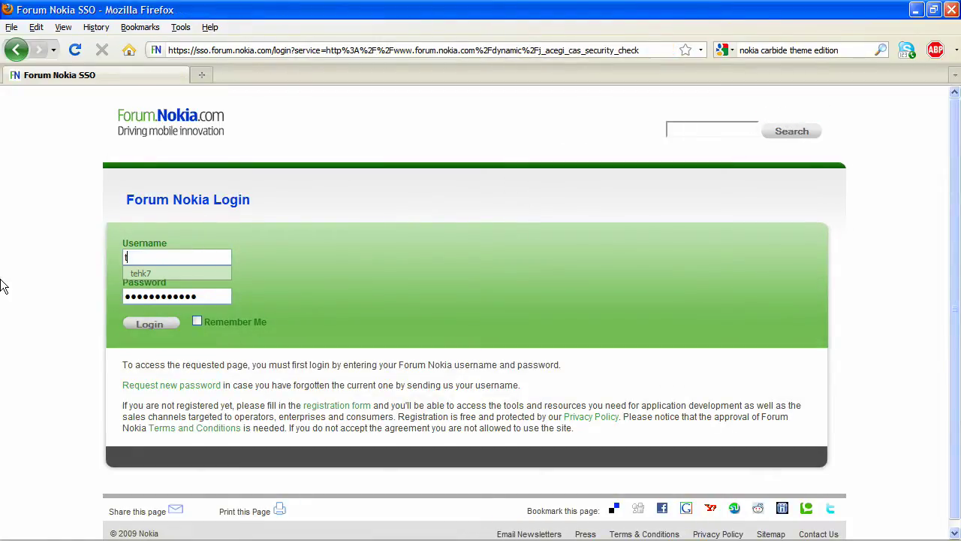
pyautogui.write('ehkseven')
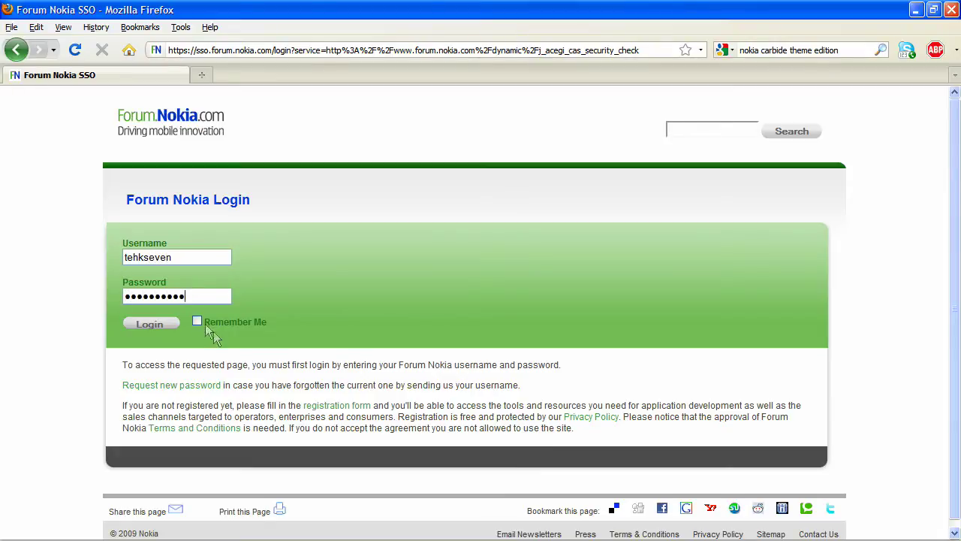
pyautogui.click(126, 323)
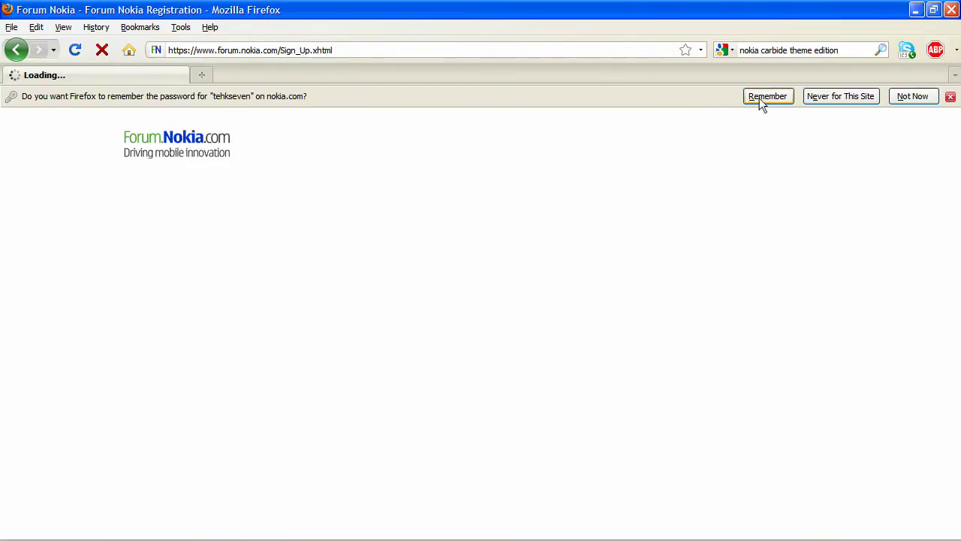
pyautogui.click(763, 96)
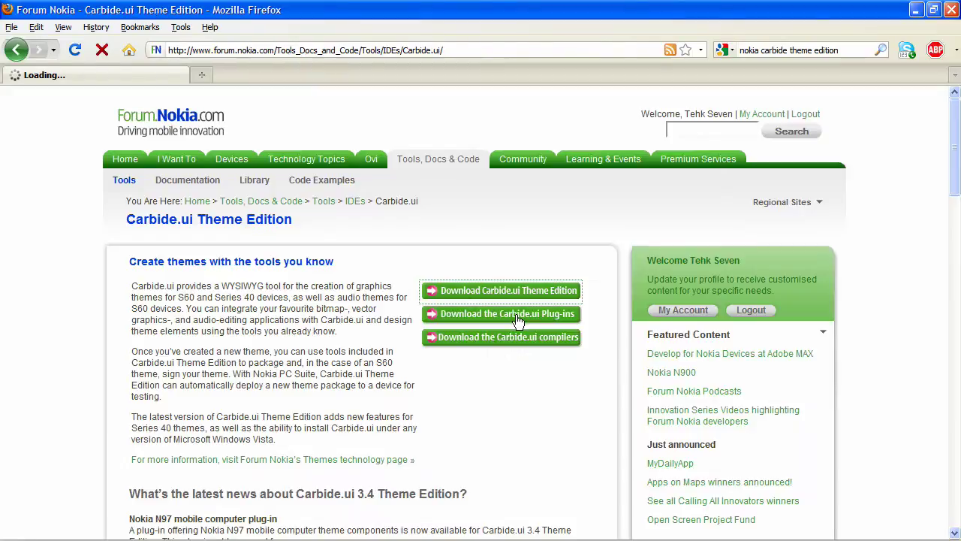
# Step: Download Carbide.ui Theme Edition 3.4 and save Carbide_ui_Theme_Edition_Setup_v3_4_en.exe (166 MB) to disk
pyautogui.click(514, 315)
pyautogui.scroll(-7, 513, 315)
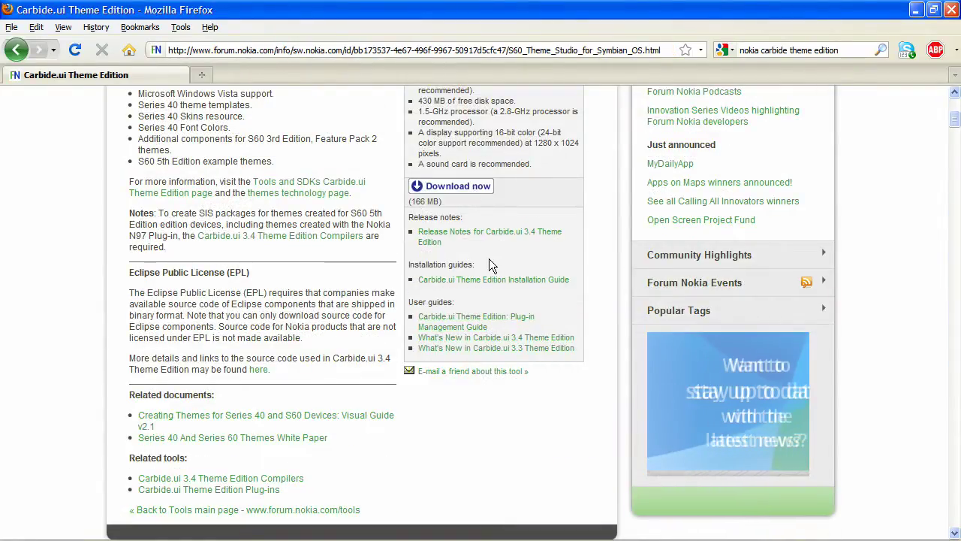
pyautogui.scroll(4, 488, 264)
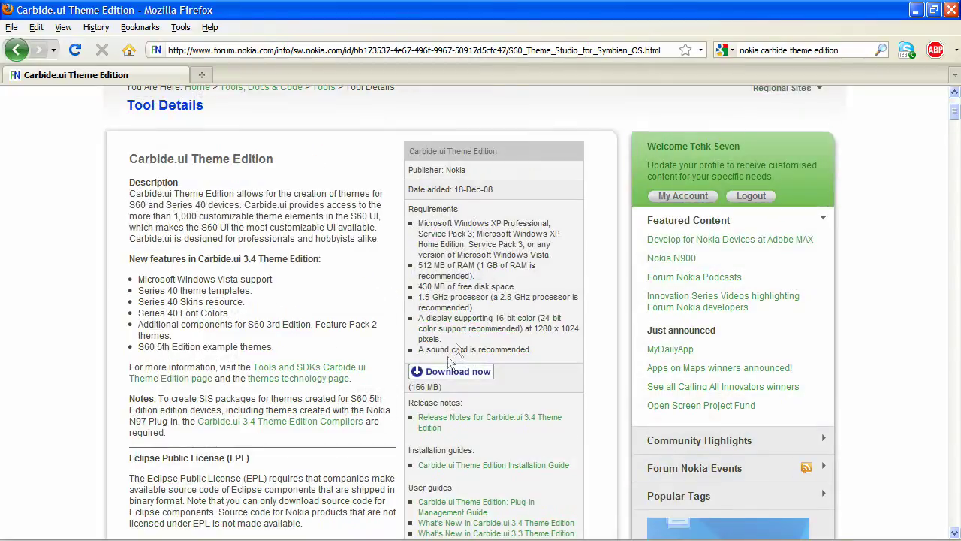
pyautogui.click(458, 380)
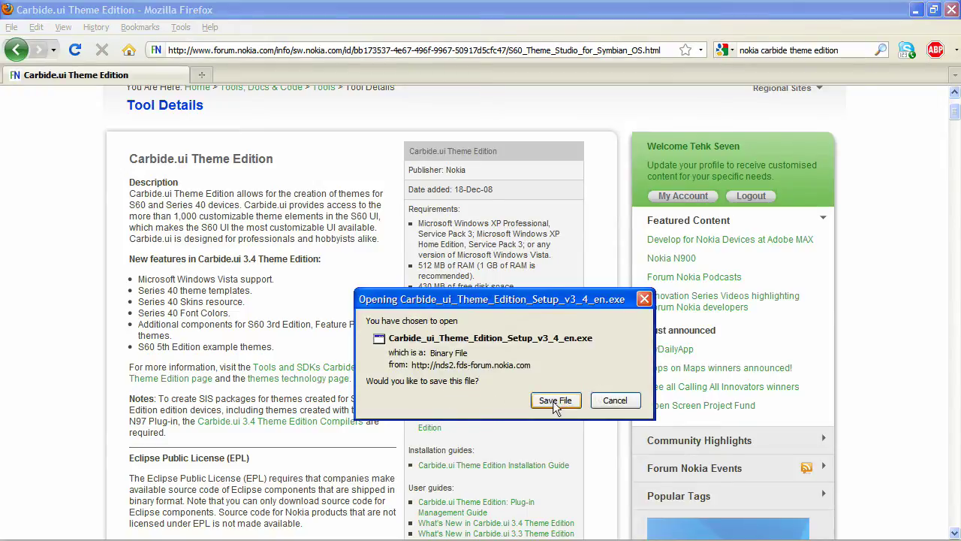
pyautogui.click(555, 400)
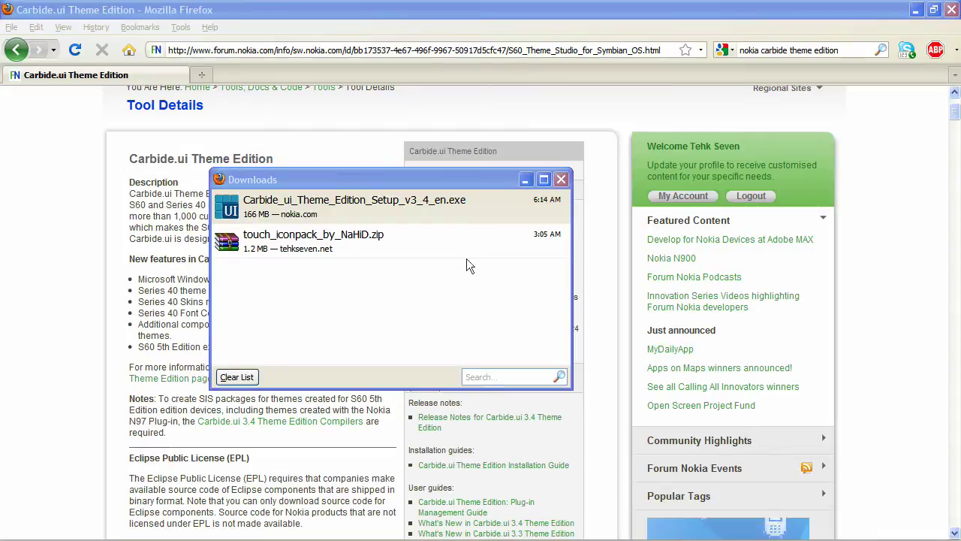
# Step: Run the downloaded setup file, confirming the open and unverified-publisher warnings
pyautogui.doubleClick(450, 199)
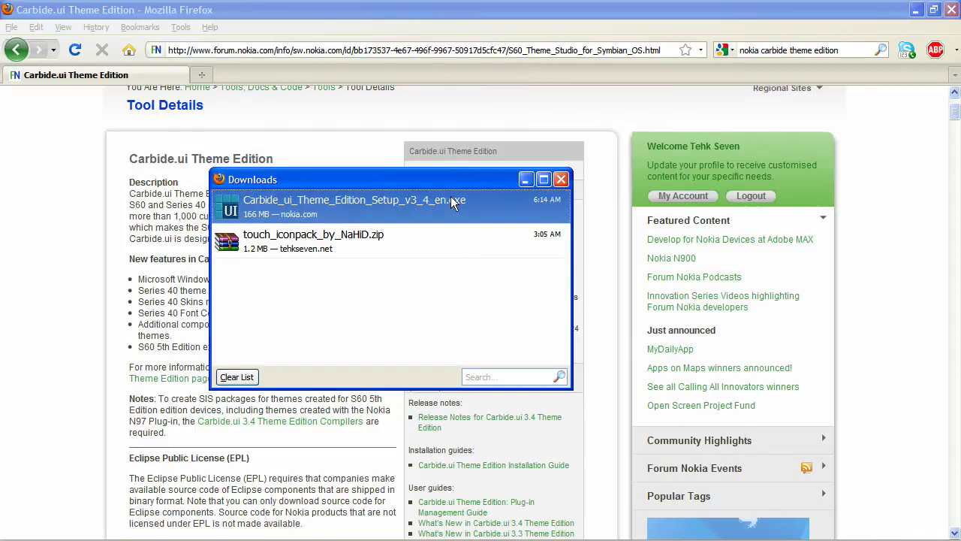
pyautogui.click(349, 319)
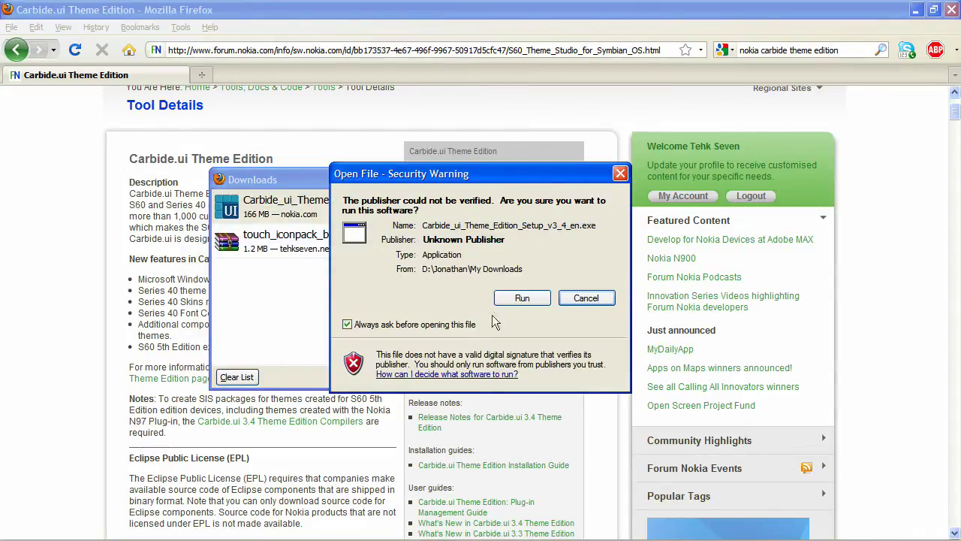
pyautogui.click(524, 301)
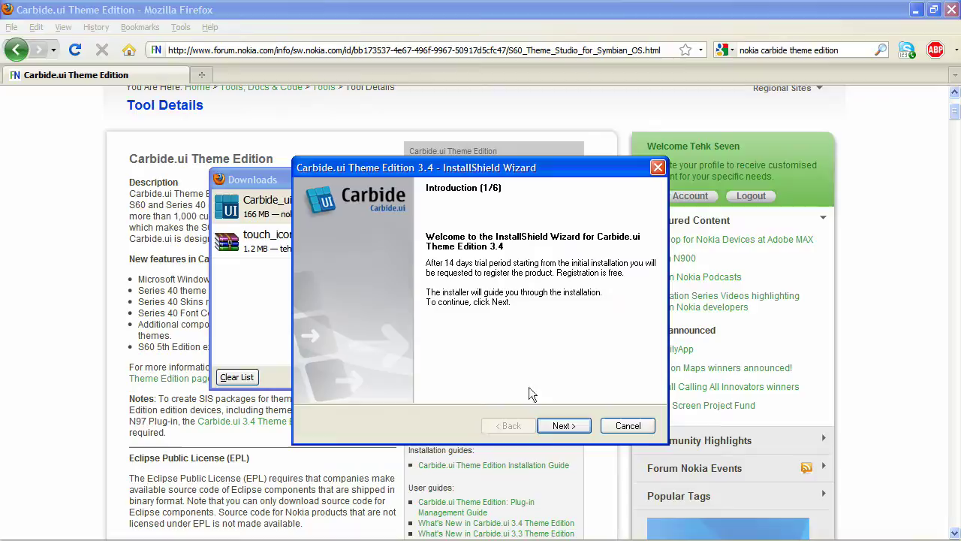
# Step: Accept the licence, keep the default installation and program folders, and install version 3.4
pyautogui.click(555, 424)
pyautogui.click(425, 371)
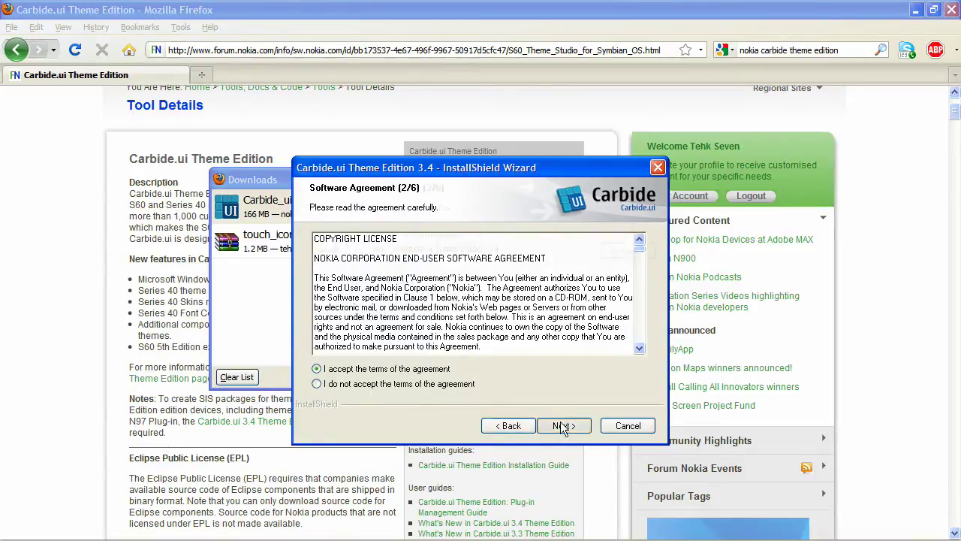
pyautogui.click(561, 425)
pyautogui.click(562, 425)
pyautogui.click(572, 426)
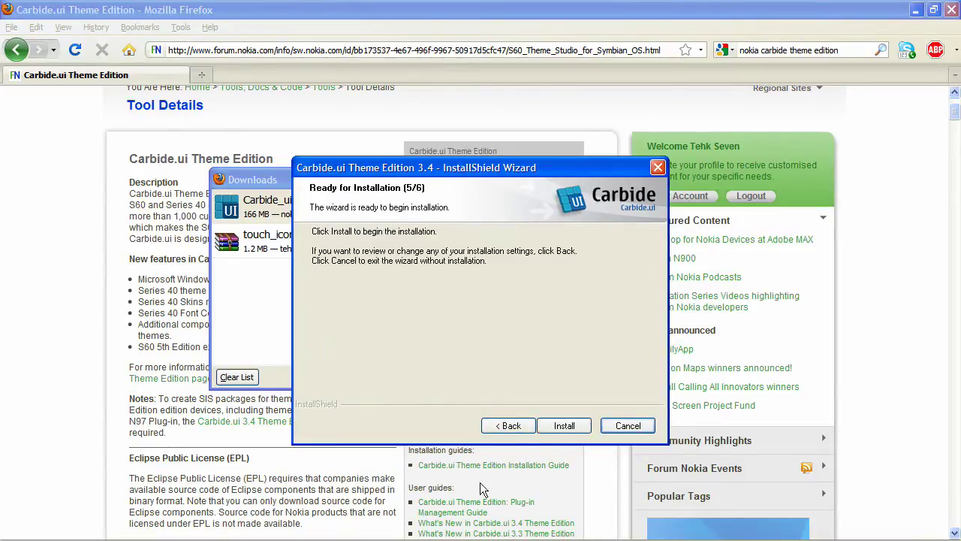
pyautogui.click(566, 427)
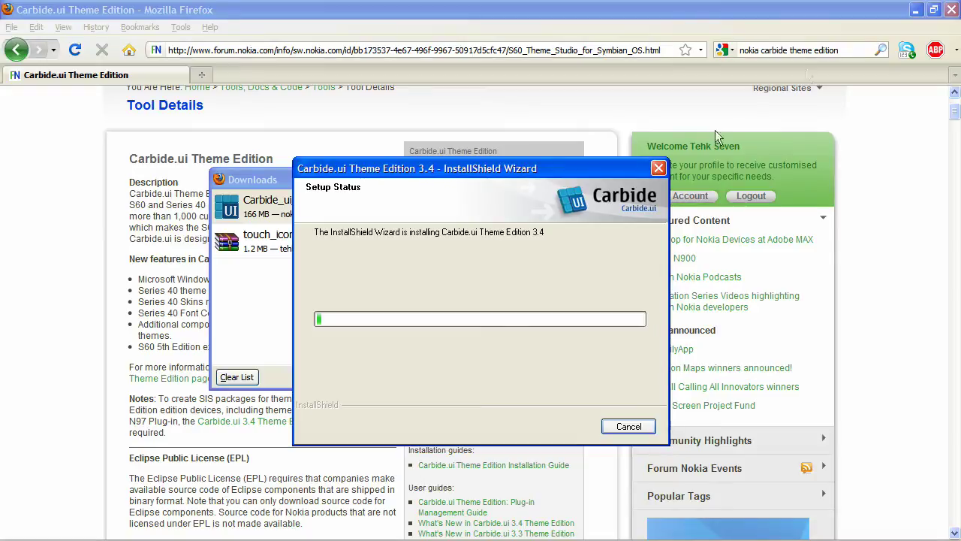
pyautogui.click(911, 7)
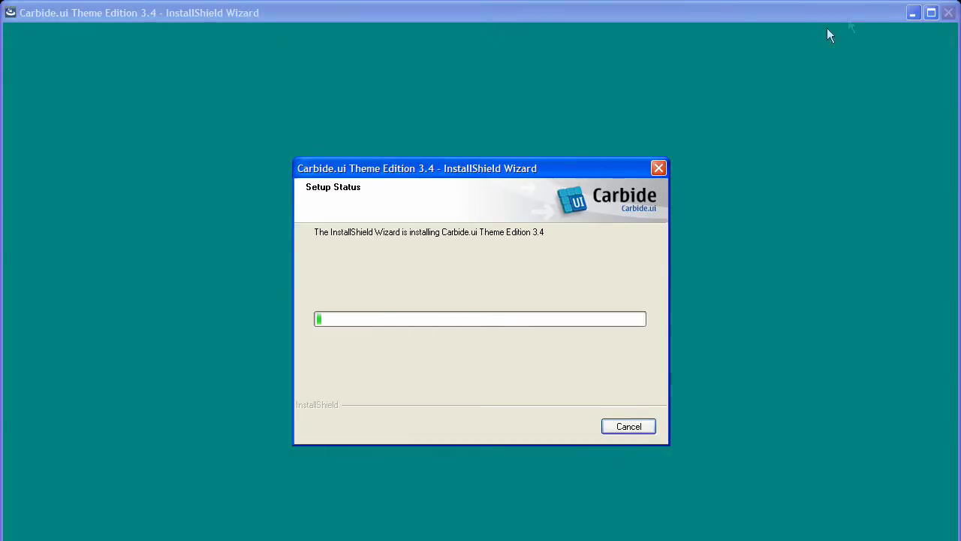
pyautogui.click(766, 20)
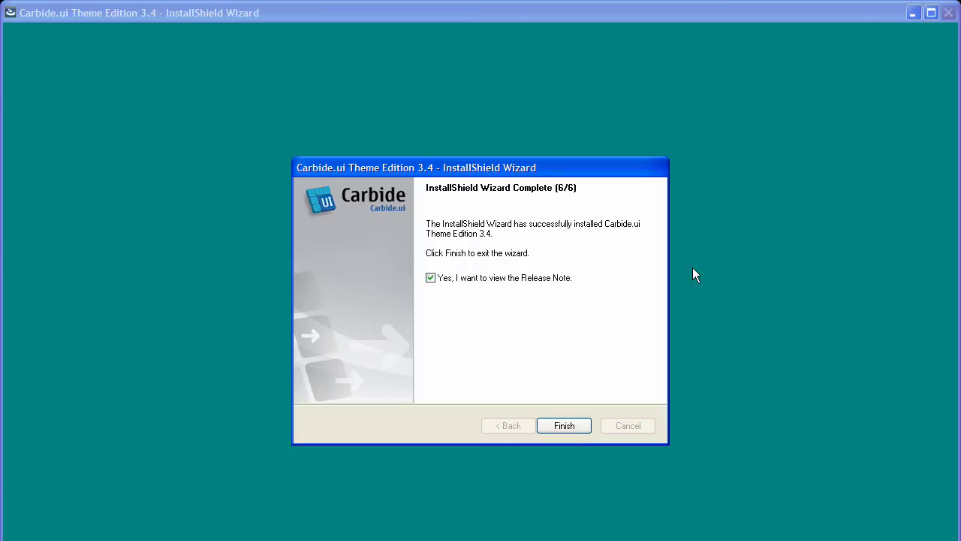
# Step: Finish the InstallShield Wizard and close the Notepad release notes
pyautogui.click(559, 428)
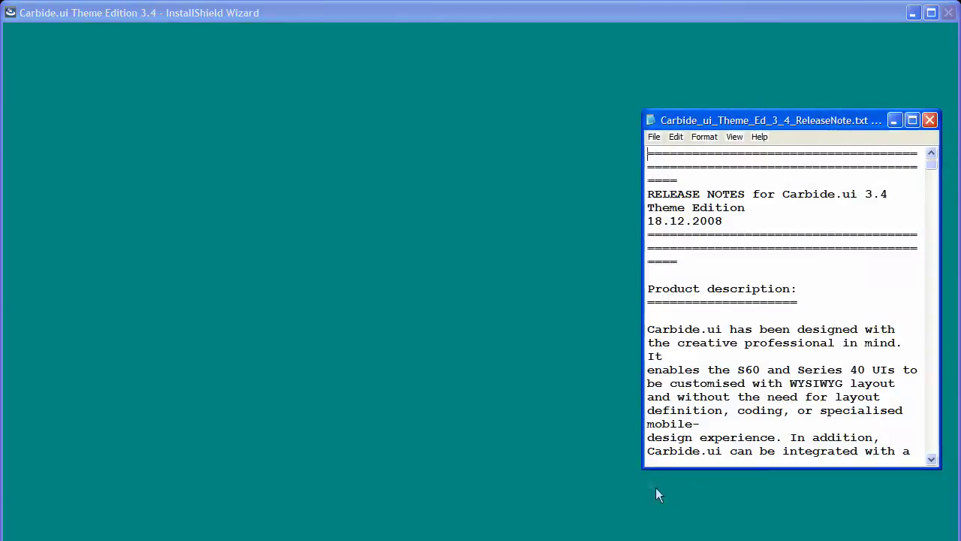
pyautogui.click(930, 120)
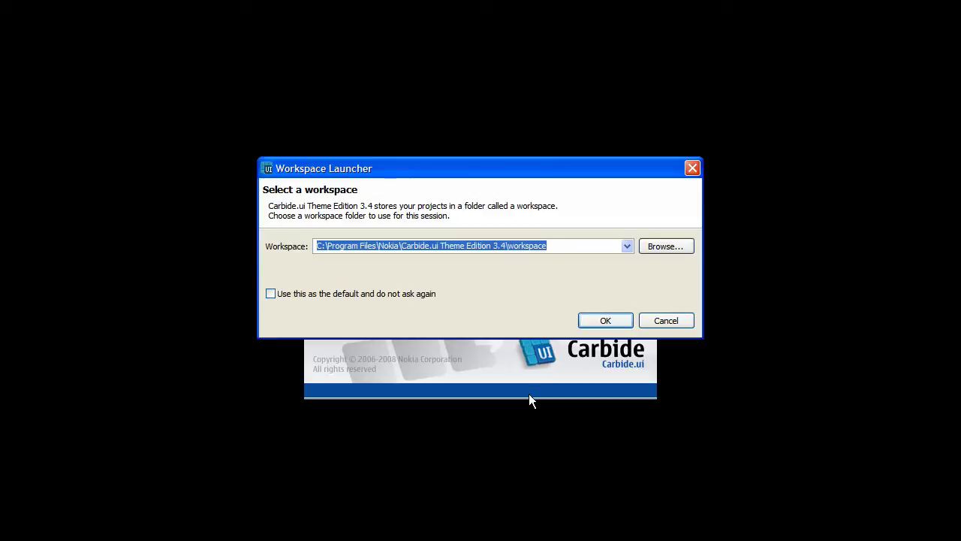
# Step: Accept the default workspace folder in the Workspace Launcher
pyautogui.click(626, 323)
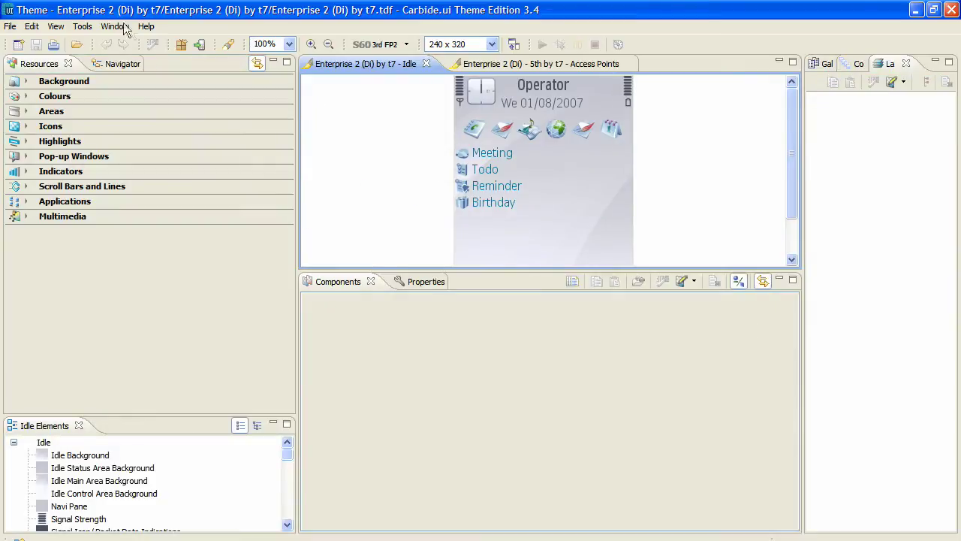
# Step: Check registration via Help > Register Now... and dismiss the already-registered notice
pyautogui.click(147, 27)
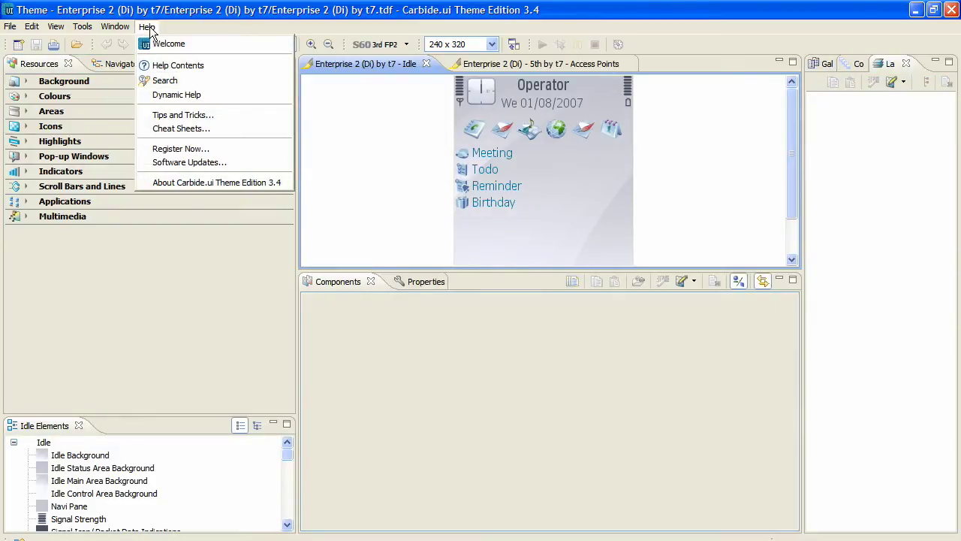
pyautogui.click(180, 149)
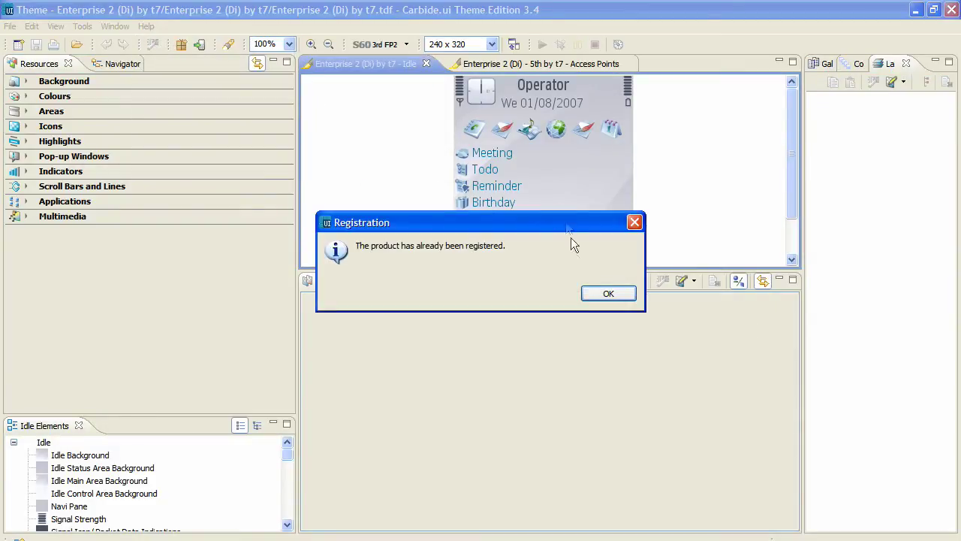
pyautogui.click(606, 294)
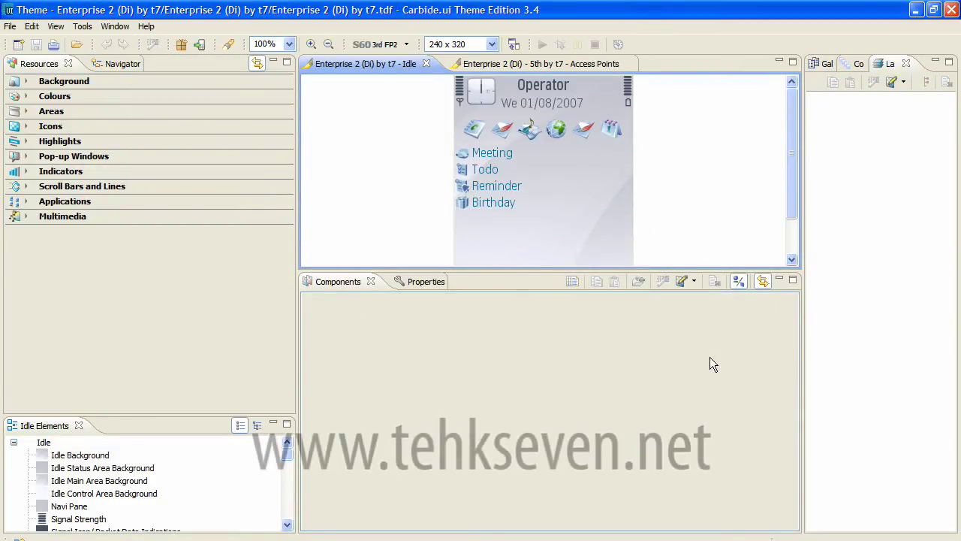